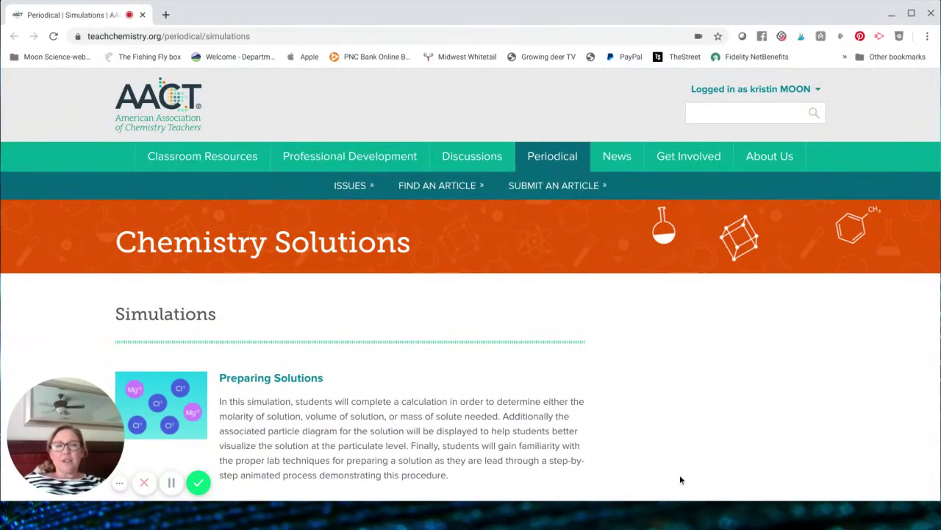
Step: Open the Ionic & Covalent Bonding simulation from the Simulations list and bring its periodic table into view
scroll(714, 491, "down", 4)
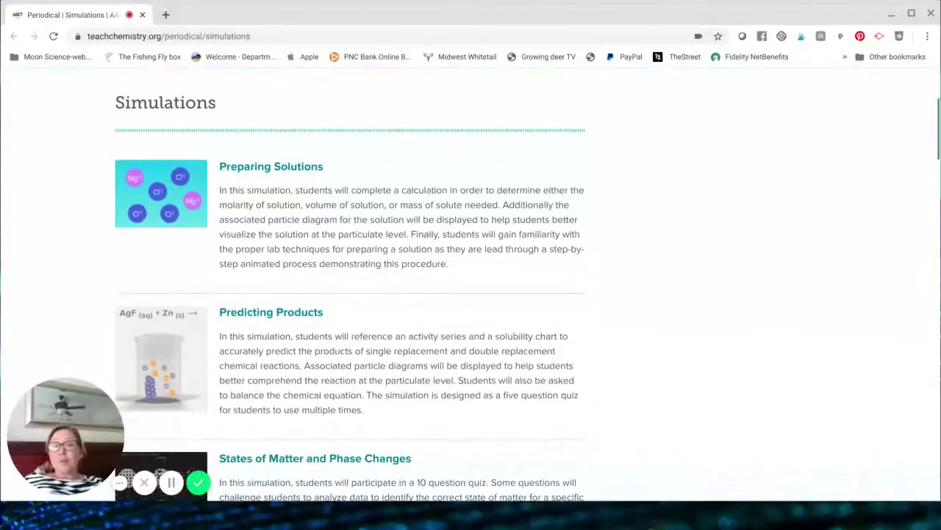
scroll(470, 280, "down", 10)
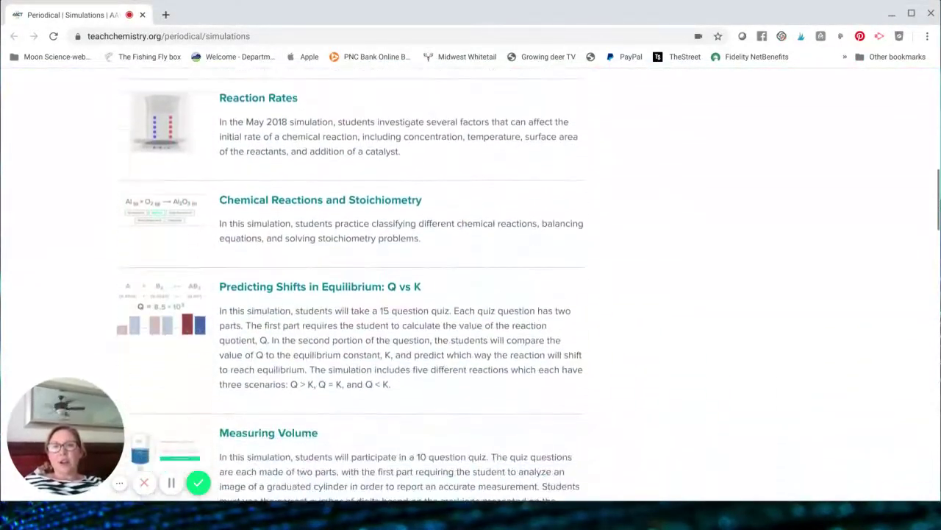
scroll(470, 280, "down", 7)
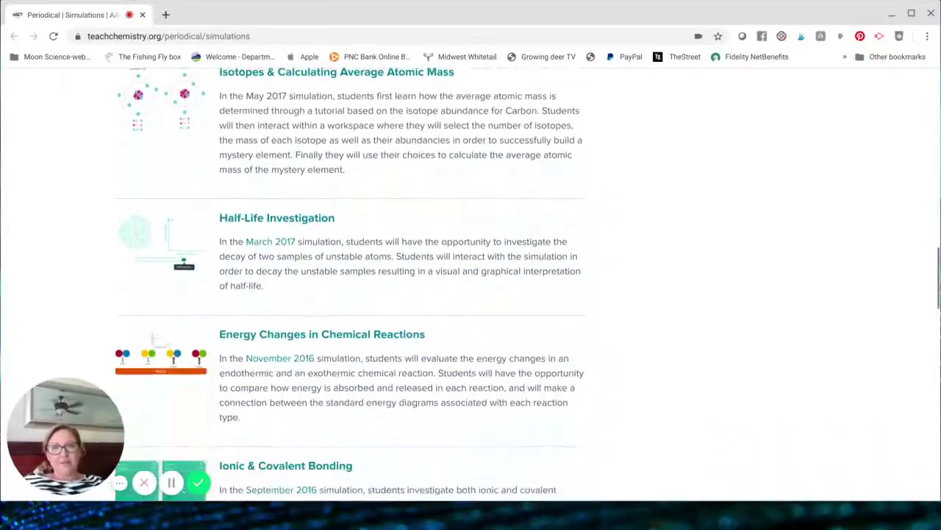
scroll(464, 358, "down", 3)
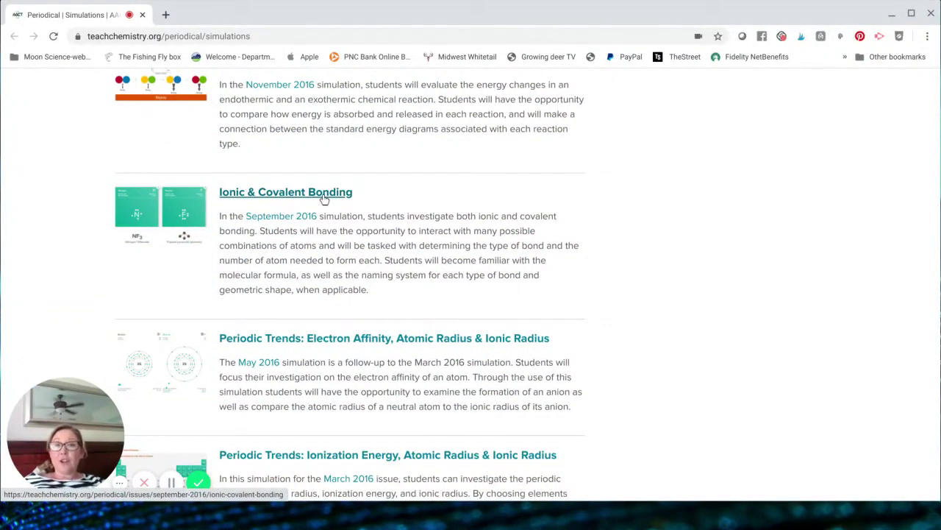
left_click(324, 194)
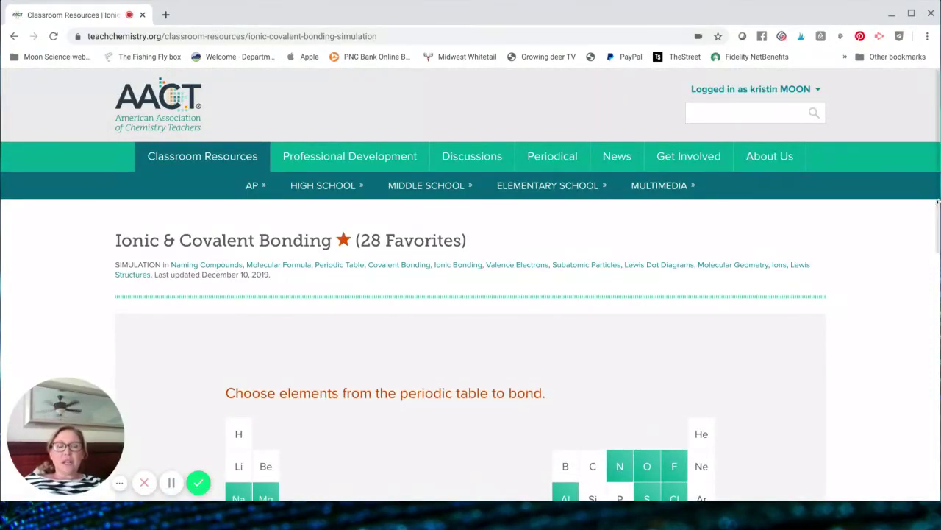
scroll(862, 279, "down", 3)
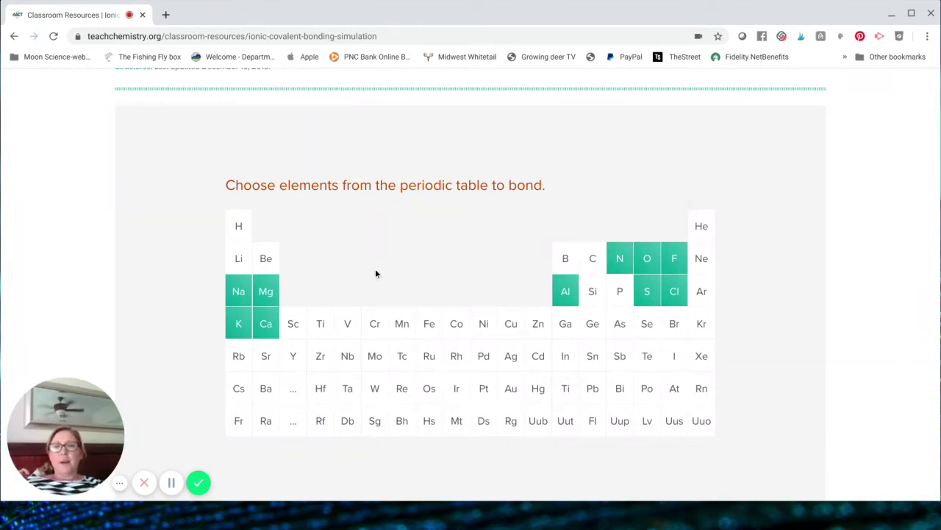
Step: Pick Na and then Cl on the periodic table as the elements to bond
left_click(240, 295)
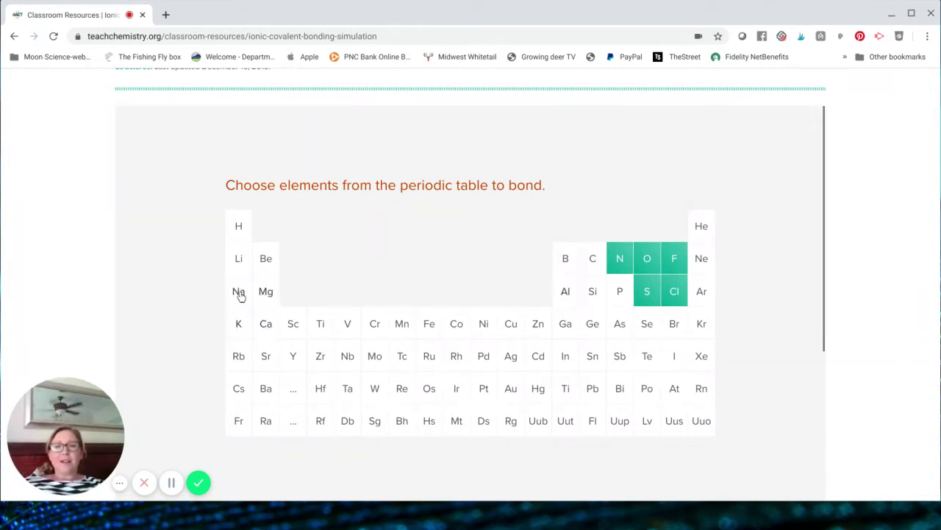
scroll(679, 421, "down", 2)
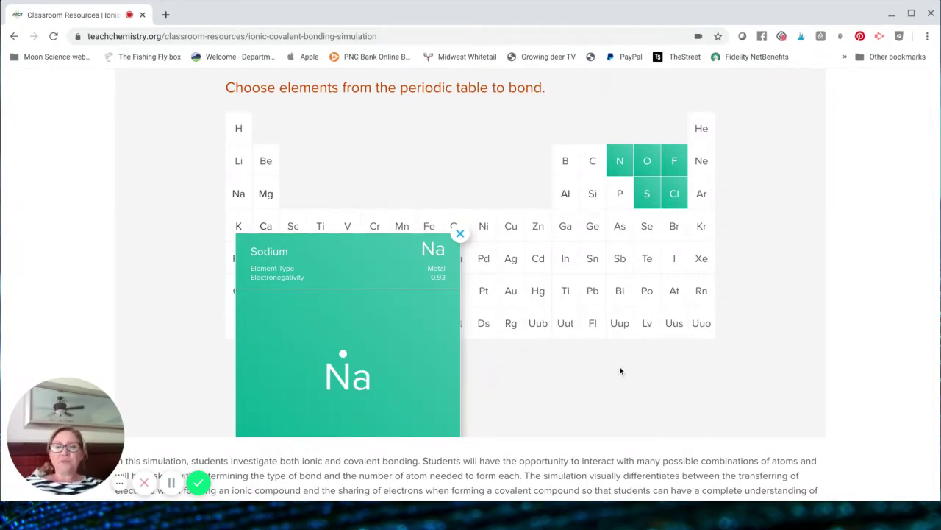
left_click(676, 195)
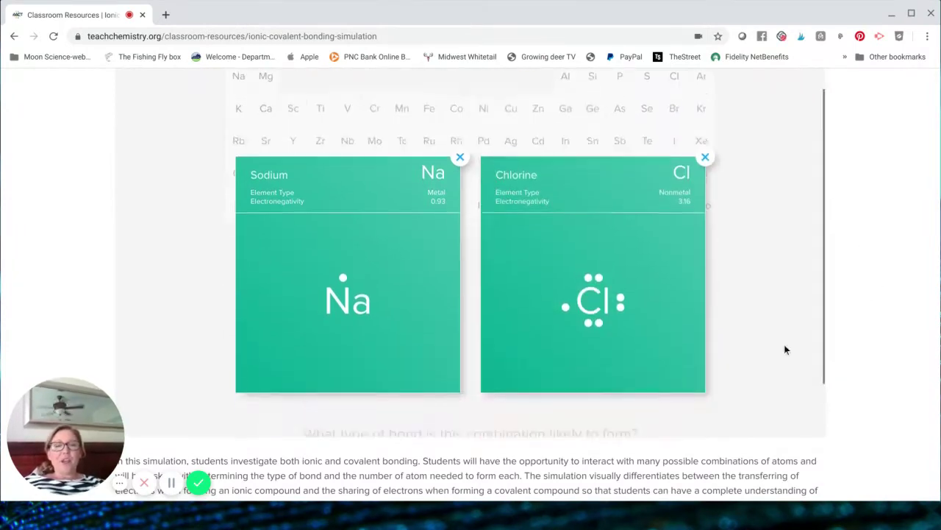
scroll(840, 292, "up", 2)
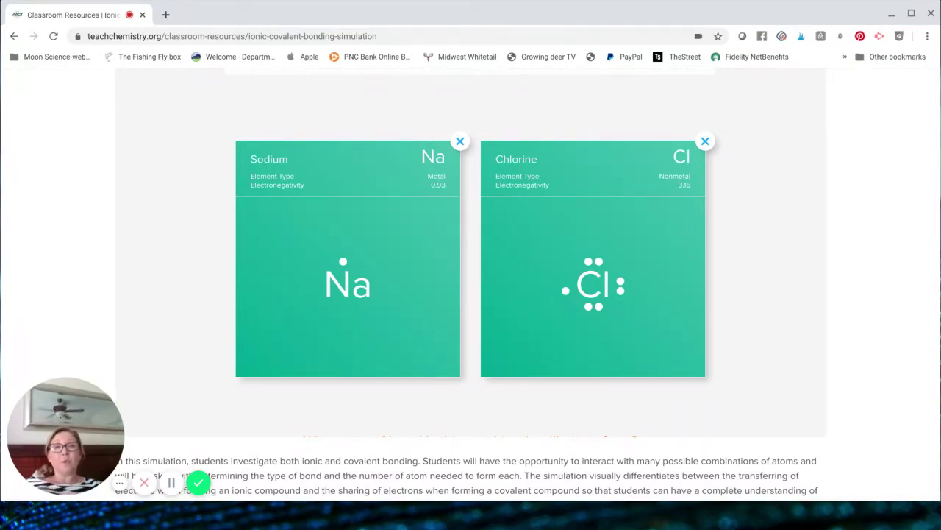
Step: Answer Ionic Bond for the sodium–chlorine pair
scroll(470, 295, "down", 4)
scroll(471, 294, "up", 5)
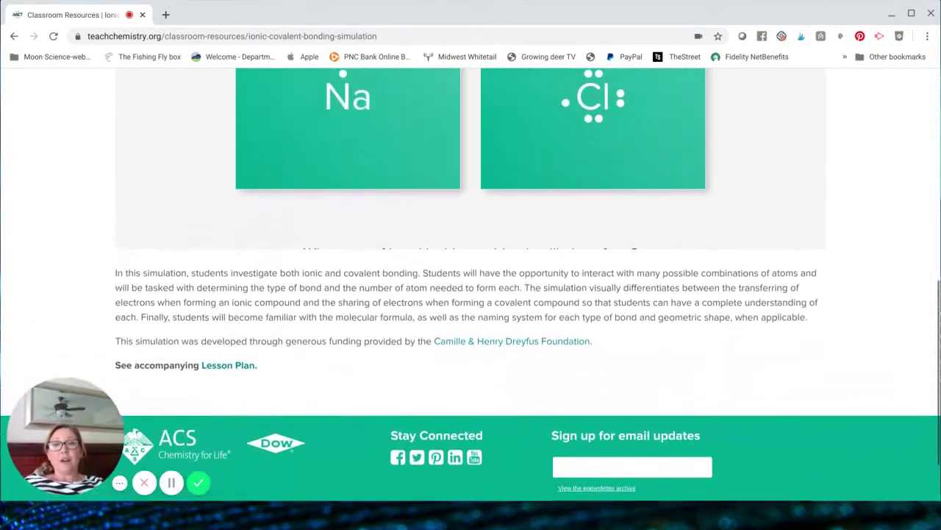
scroll(470, 294, "up", 3)
scroll(471, 294, "down", 5)
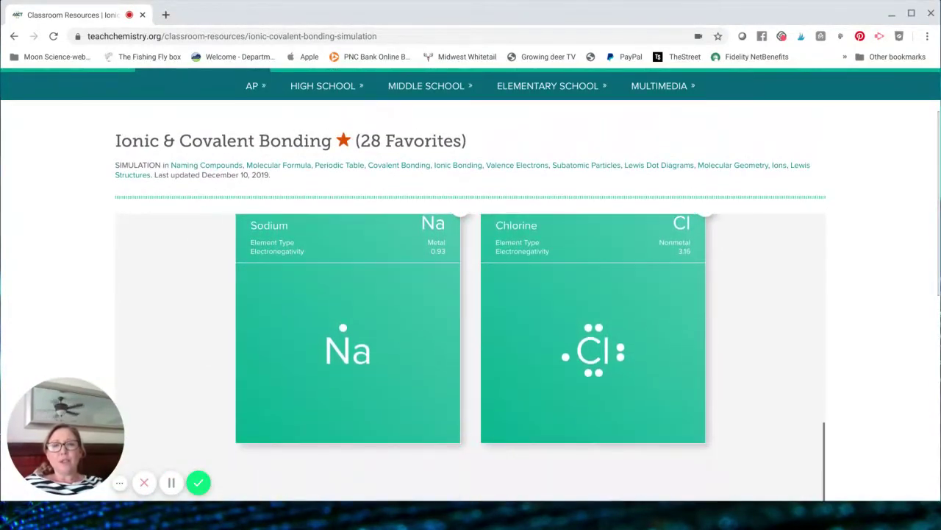
scroll(267, 378, "down", 1)
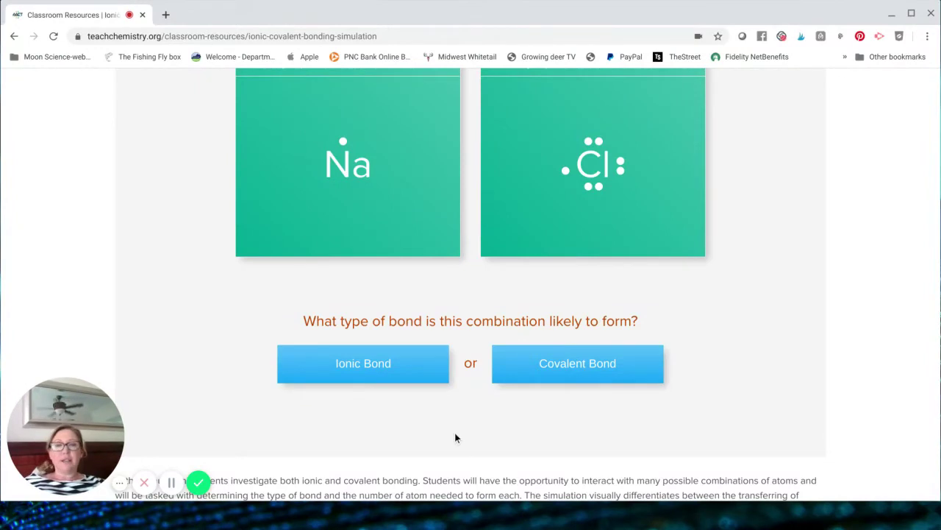
left_click(403, 367)
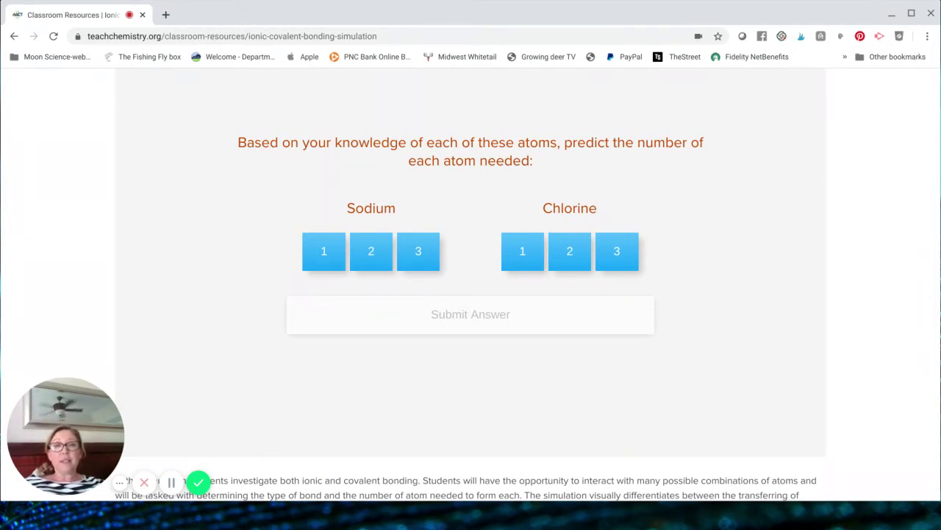
scroll(470, 284, "up", 4)
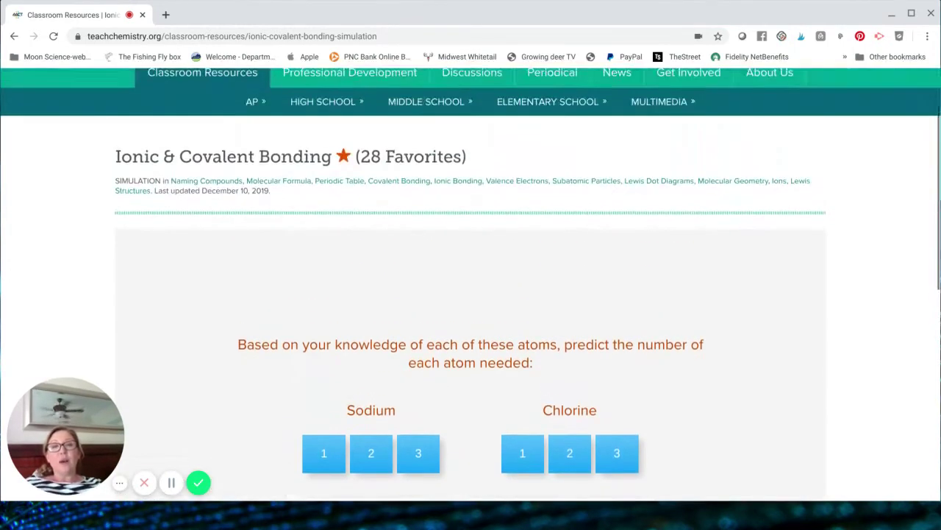
scroll(471, 285, "down", 2)
scroll(471, 327, "up", 5)
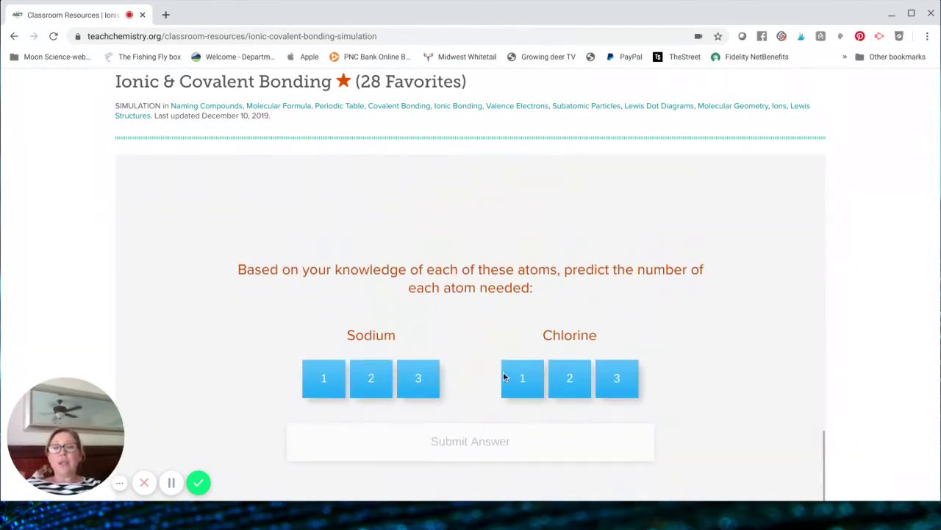
Step: Predict one sodium and one chlorine atom, and submit the answer
left_click(333, 381)
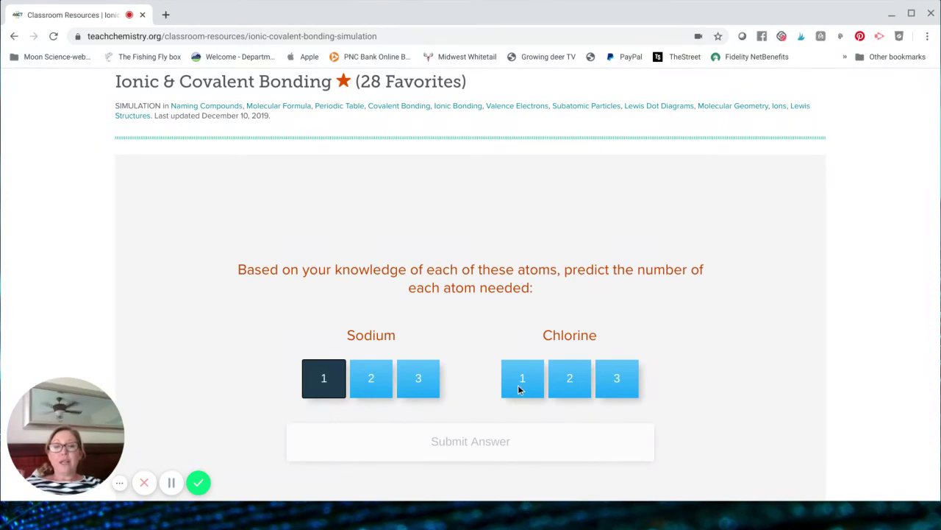
left_click(514, 389)
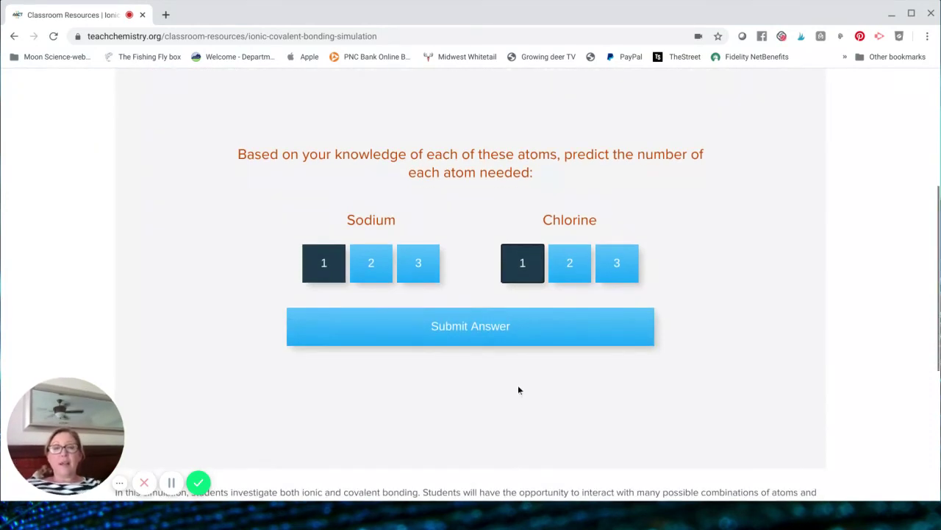
left_click(409, 334)
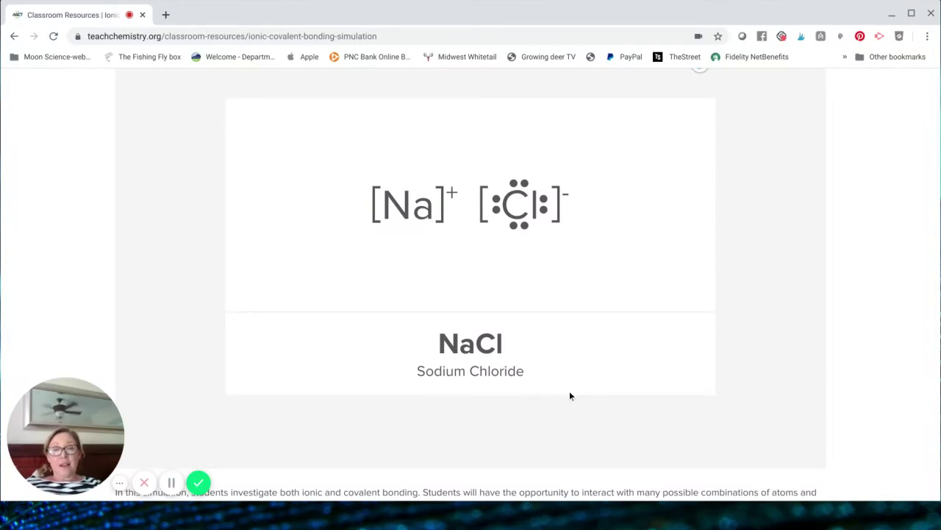
Step: Scroll through the Correct! panel showing NaCl, Sodium Chloride, as Na+ and Cl− ions
scroll(687, 453, "up", 4)
scroll(687, 453, "up", 8)
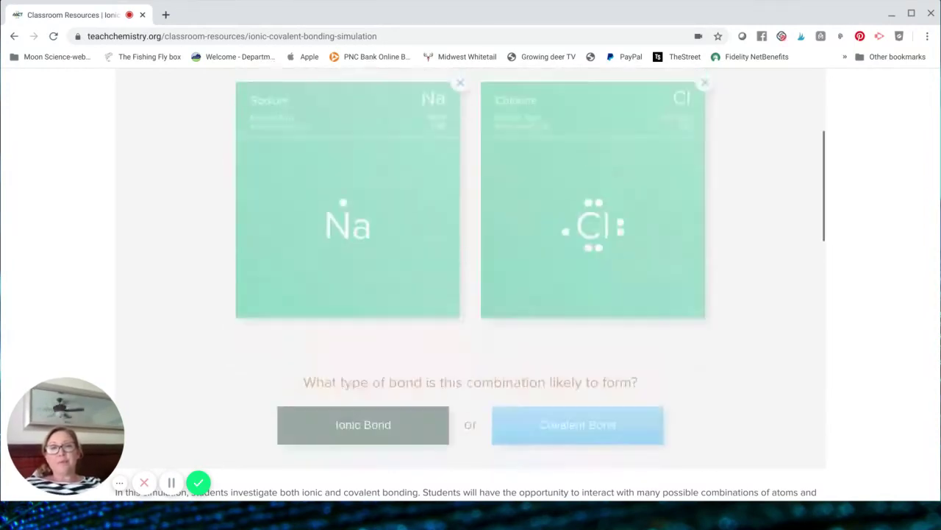
scroll(687, 453, "down", 9)
scroll(687, 453, "down", 7)
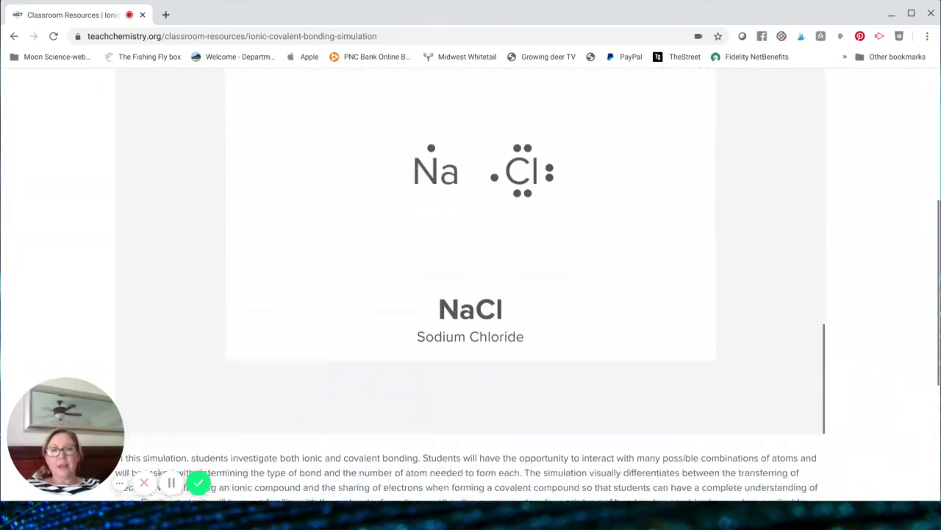
scroll(687, 453, "up", 10)
scroll(699, 269, "down", 1)
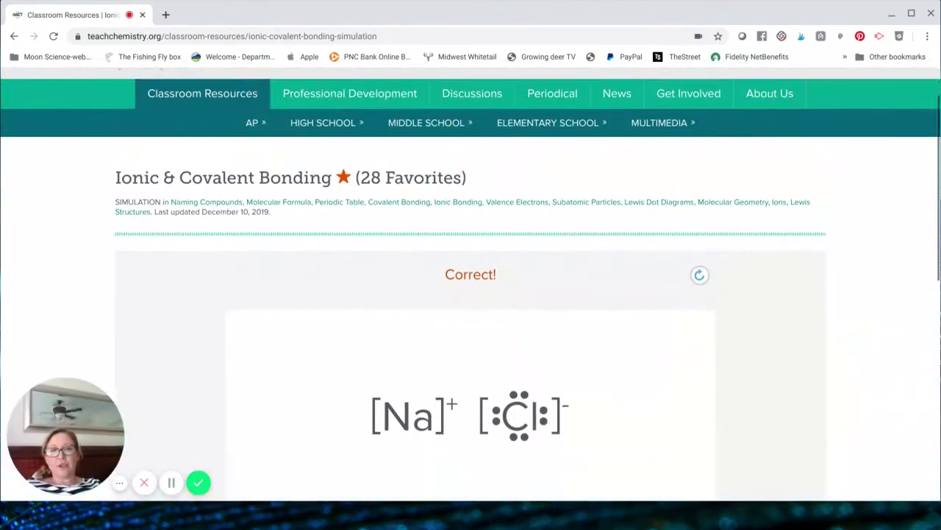
Step: Reset, pick N twice, and scroll down to the Ionic Bond / Covalent Bond question
left_click(700, 269)
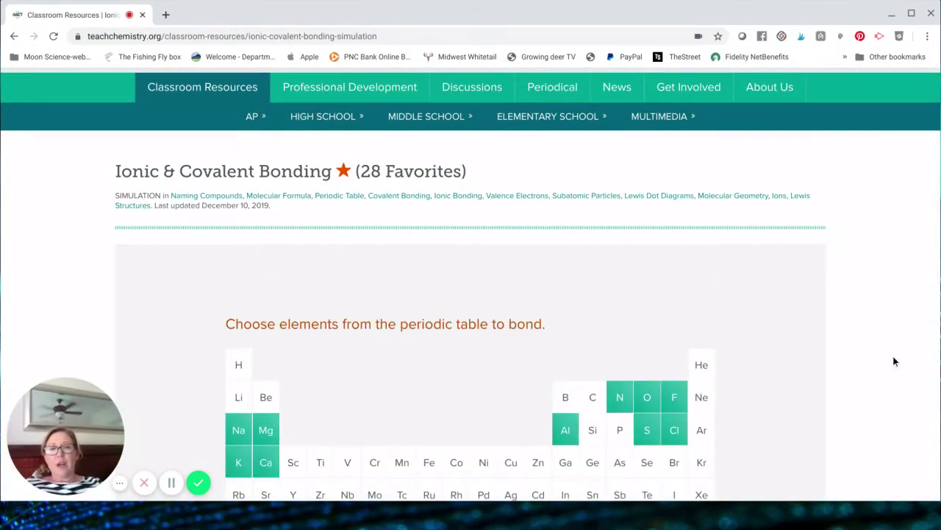
scroll(893, 356, "down", 2)
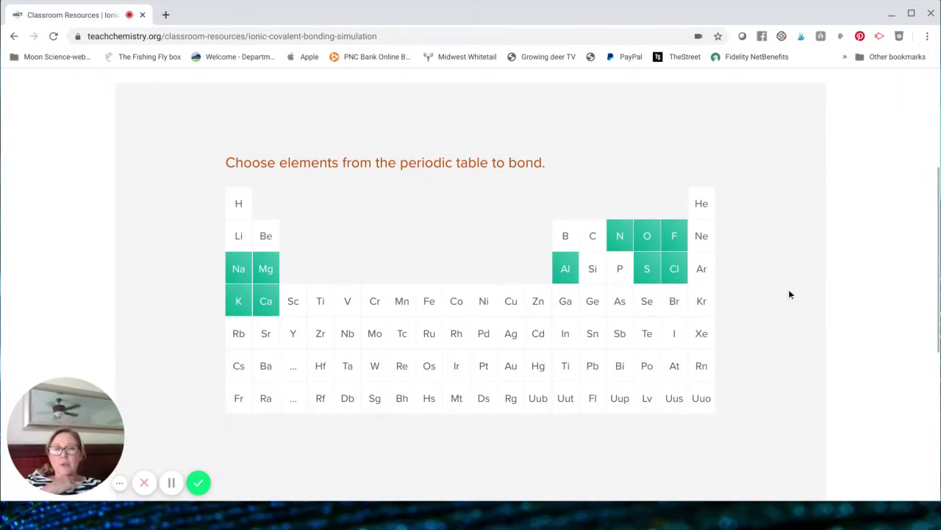
left_click(620, 242)
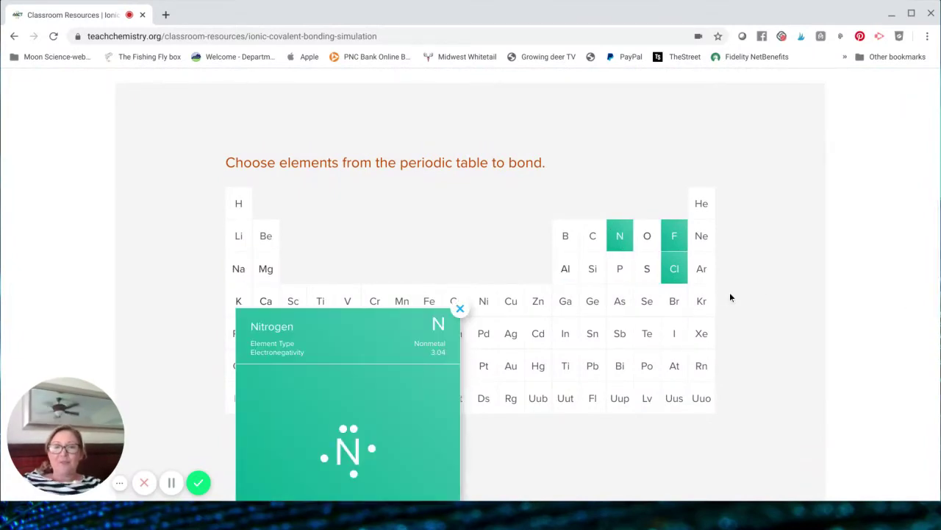
scroll(731, 297, "down", 2)
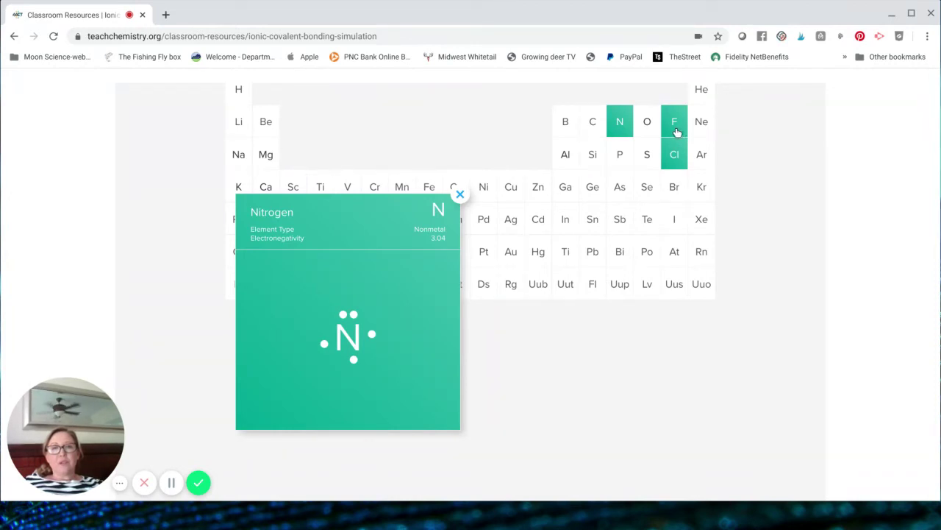
left_click(625, 123)
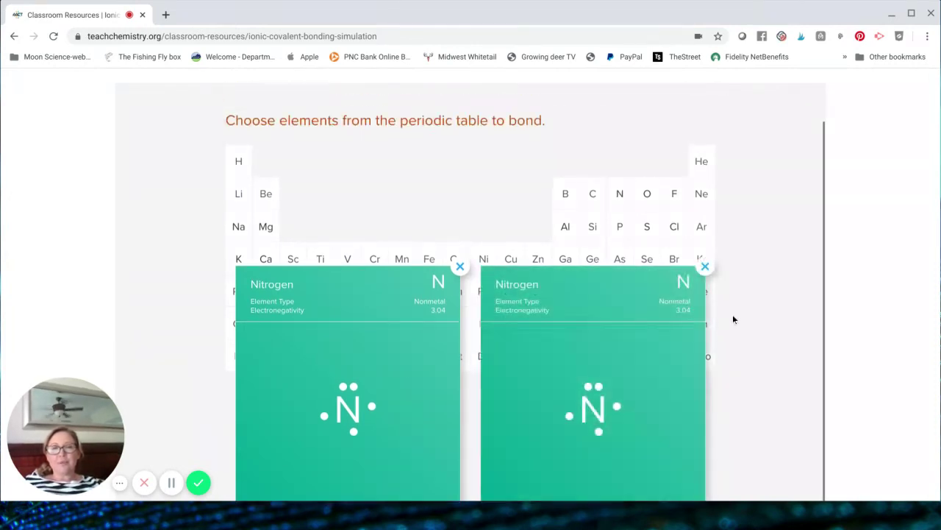
scroll(797, 415, "down", 3)
scroll(797, 416, "up", 2)
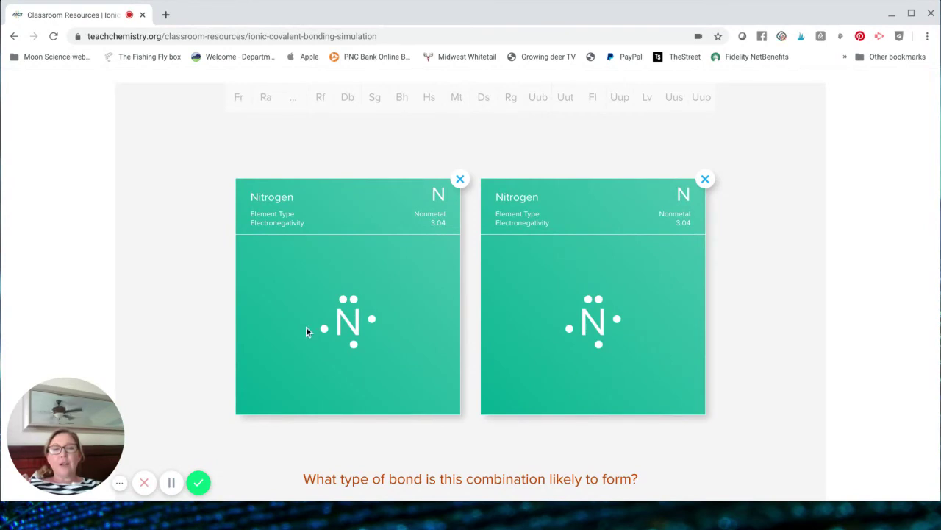
scroll(615, 441, "down", 1)
scroll(615, 442, "down", 1)
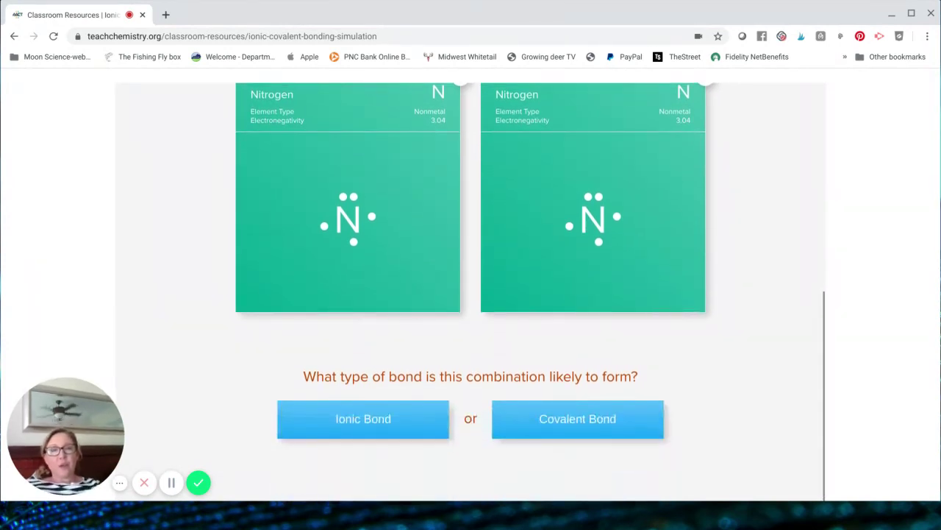
Step: Answer Covalent Bond with 1 atom for each nitrogen and submit, giving linear N2
left_click(620, 432)
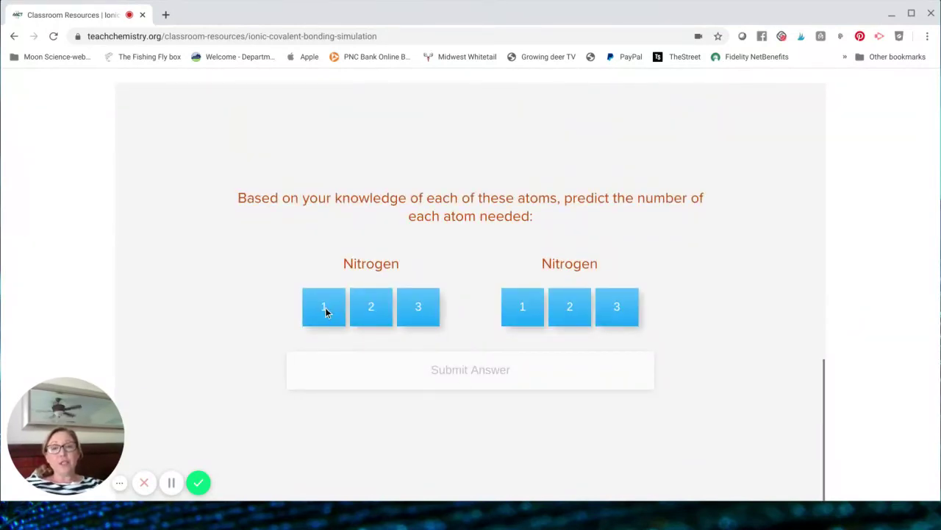
left_click(325, 308)
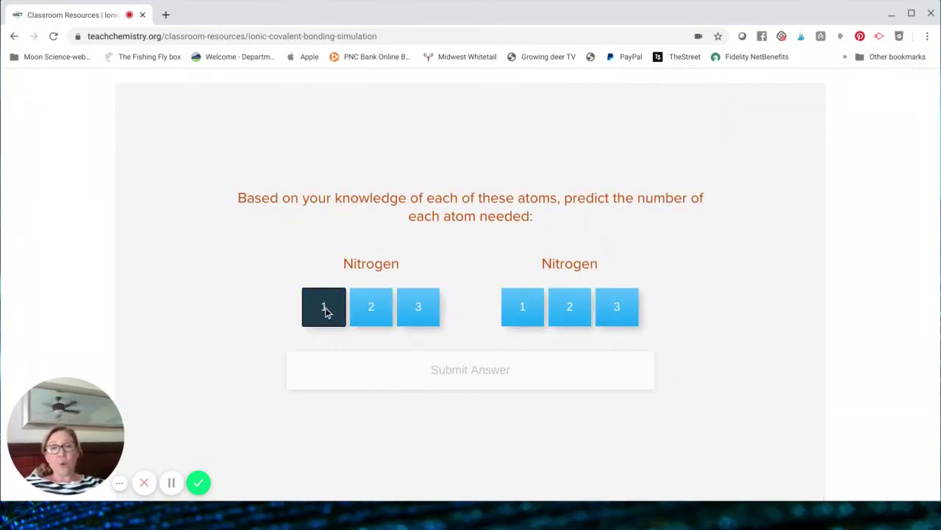
left_click(516, 315)
left_click(506, 372)
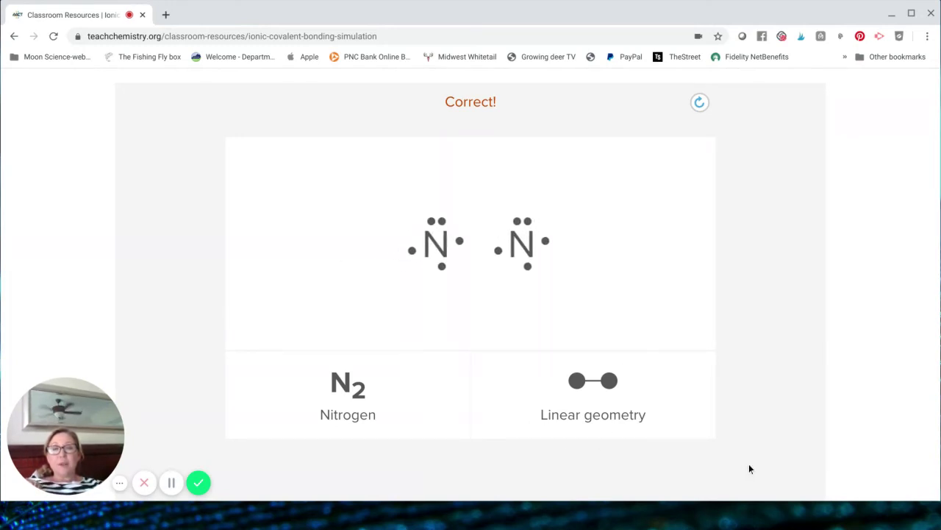
Step: Reset the simulation and pick nitrogen and chlorine as the new pair
left_click(699, 103)
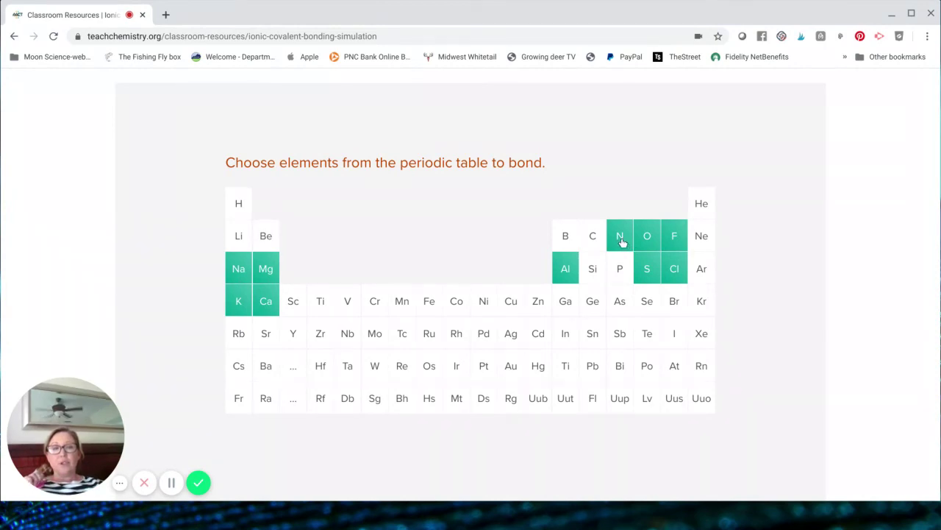
left_click(622, 241)
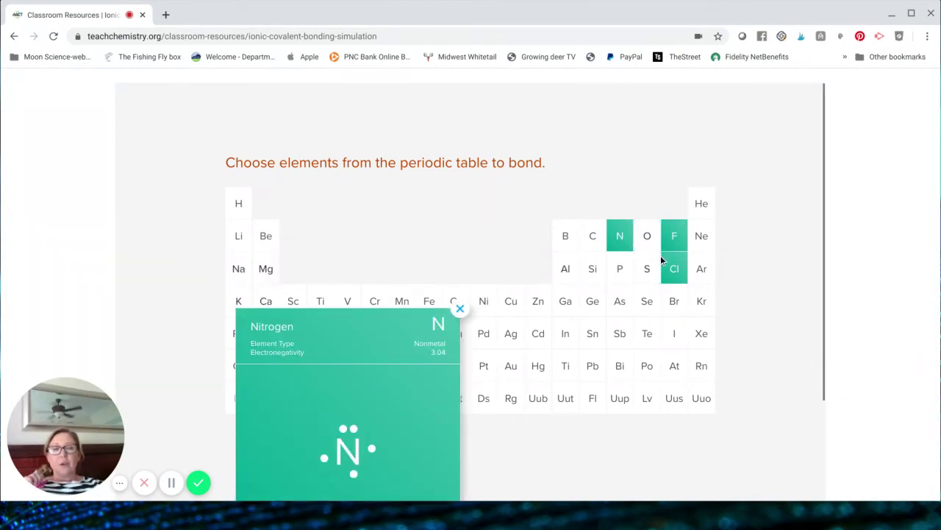
left_click(673, 269)
scroll(673, 268, "down", 2)
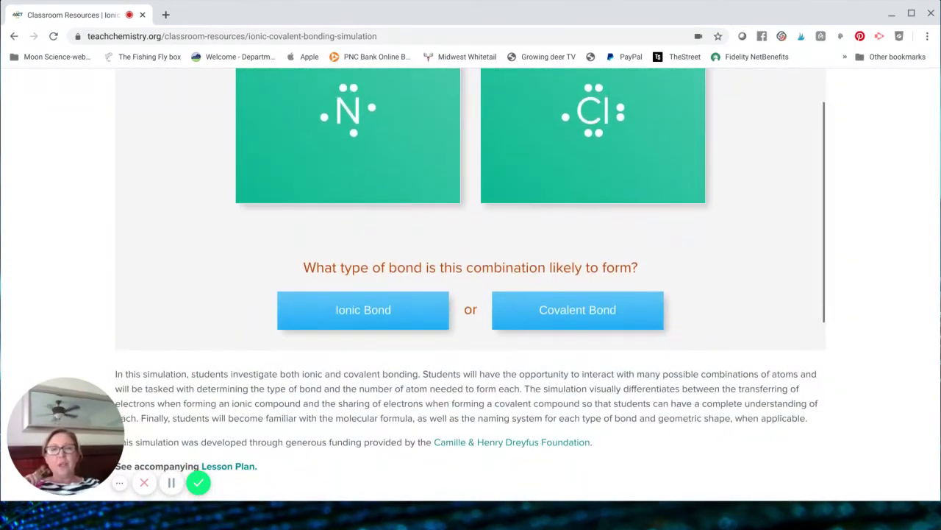
Step: Answer Covalent Bond with 1 nitrogen and 3 chlorine atoms, and submit
left_click(592, 317)
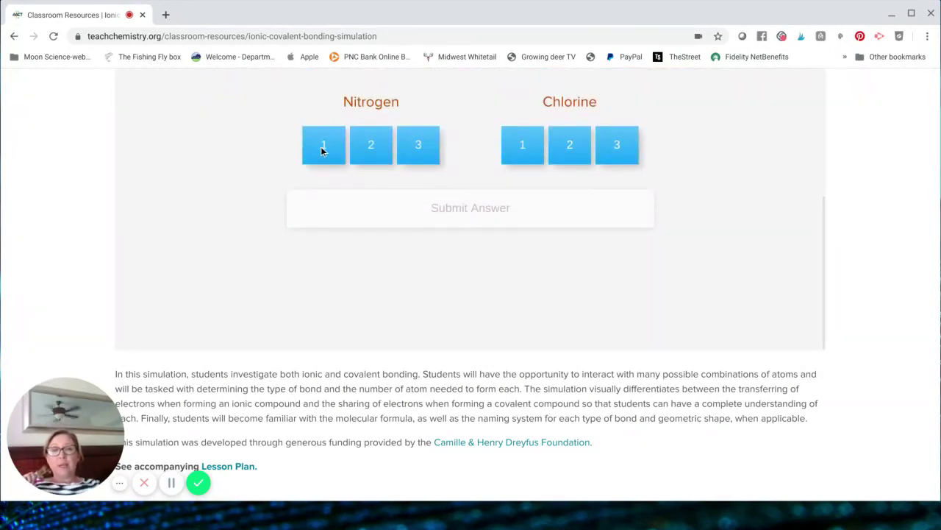
scroll(321, 146, "up", 5)
scroll(530, 211, "up", 1)
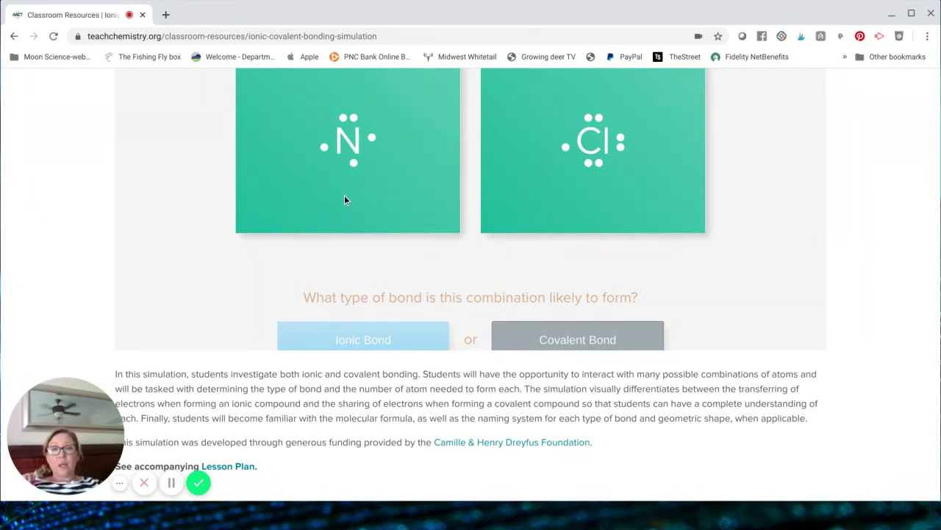
scroll(602, 201, "down", 5)
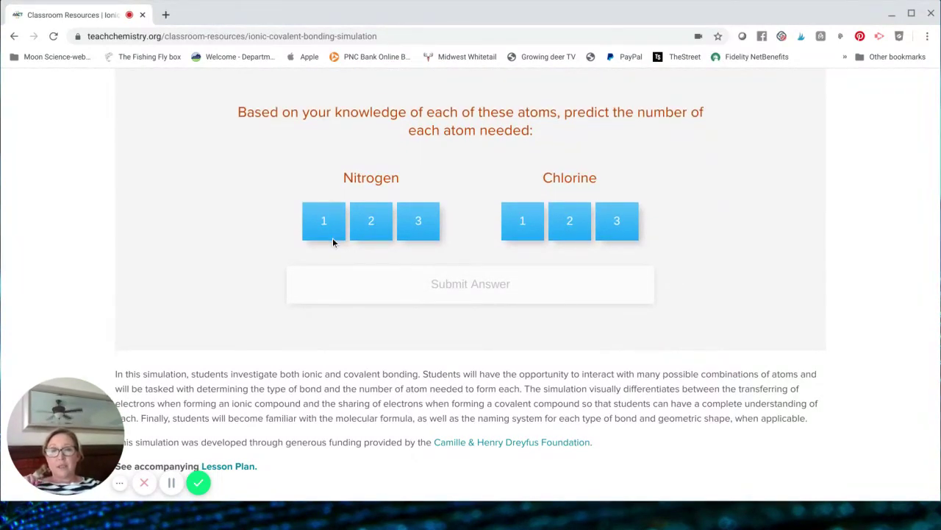
left_click(326, 229)
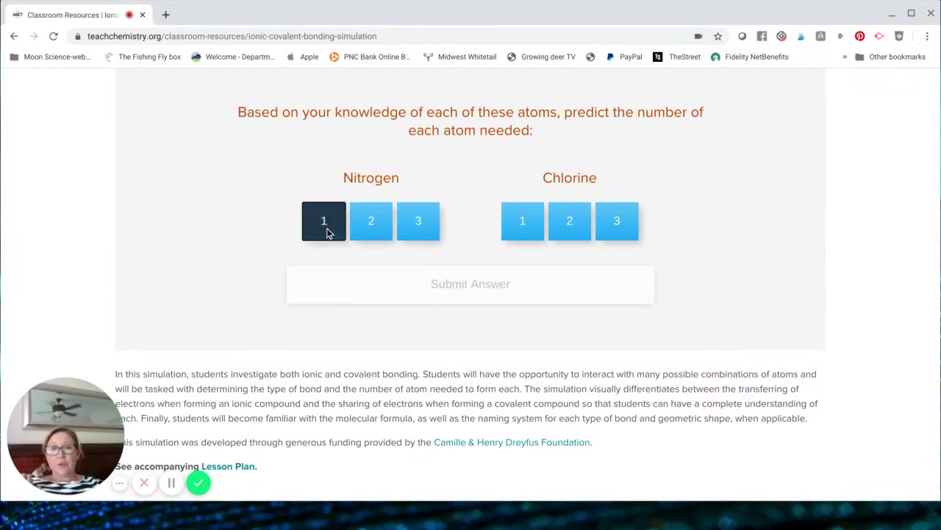
left_click(618, 223)
left_click(562, 282)
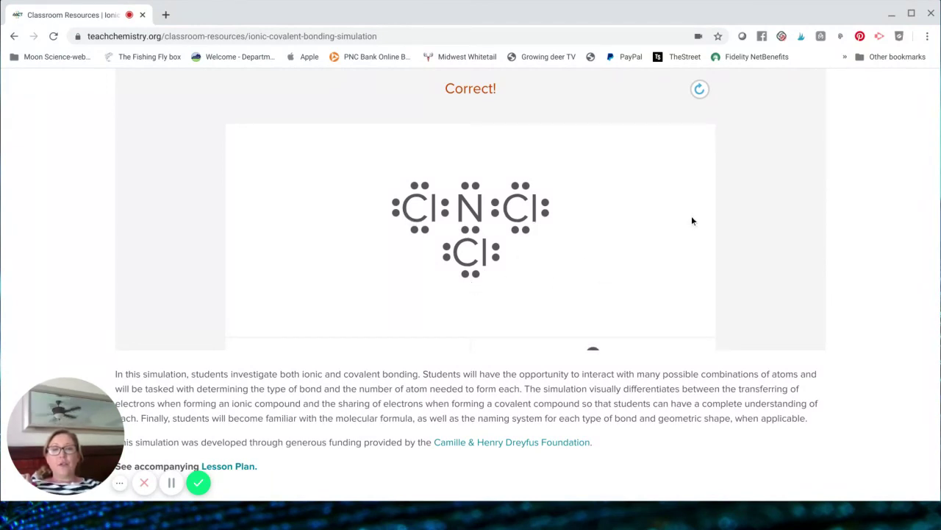
Step: Scroll down to show NCl3, Nitrogen Trichloride, with trigonal pyramidal geometry
scroll(691, 221, "down", 3)
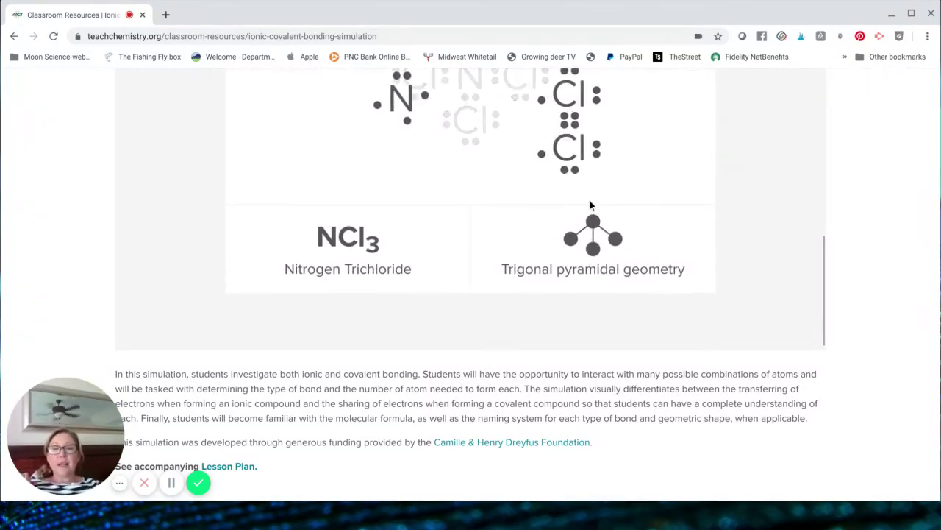